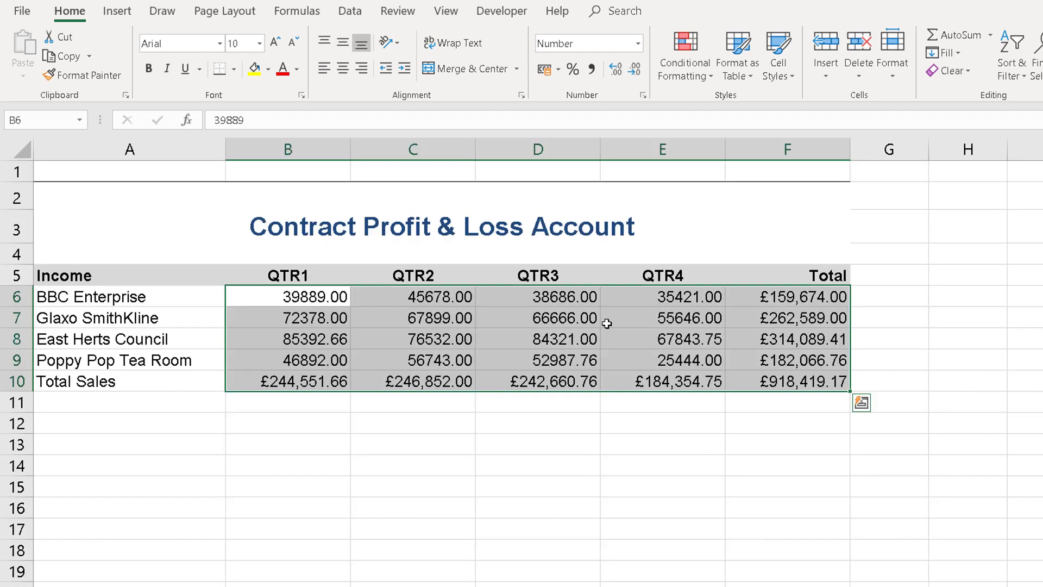
# Review the heading row, income labels and quarterly figures of the Contract Profit & Loss Account table
pyautogui.click(422, 310)
pyautogui.moveTo(160, 270); pyautogui.dragTo(811, 277)
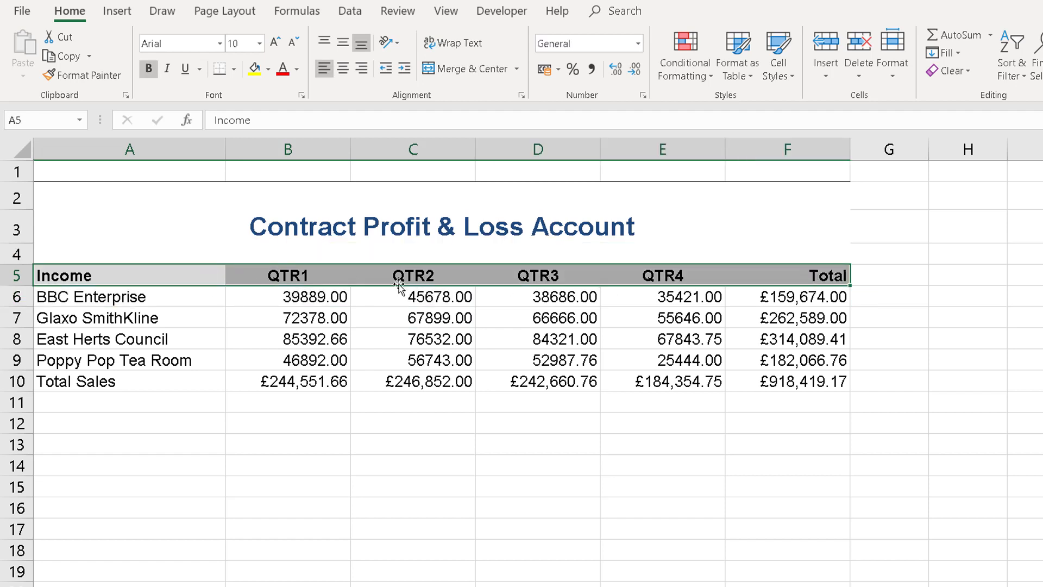
pyautogui.moveTo(96, 277); pyautogui.dragTo(88, 378)
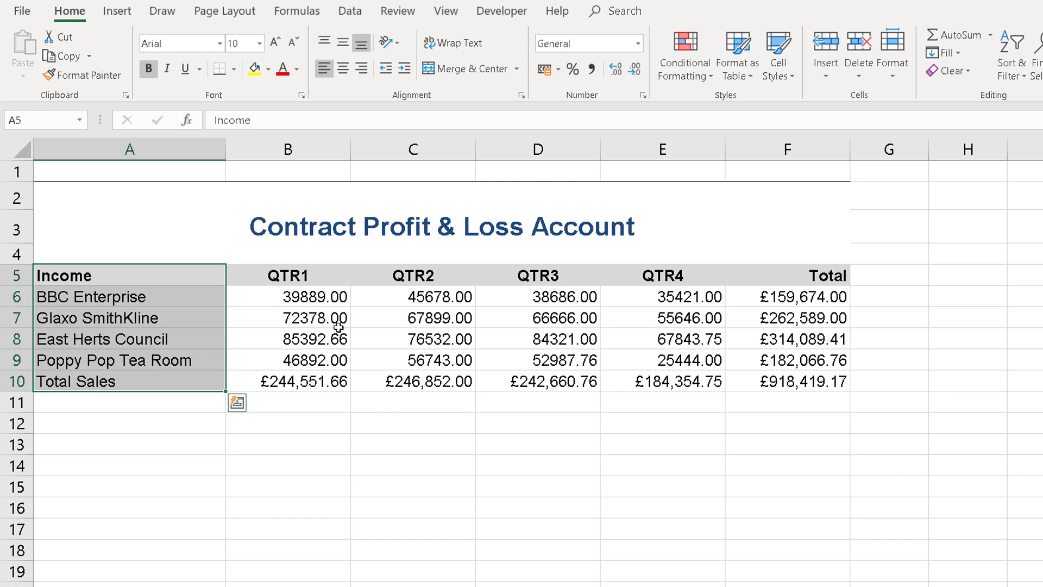
pyautogui.click(327, 297)
pyautogui.moveTo(326, 298); pyautogui.dragTo(797, 380)
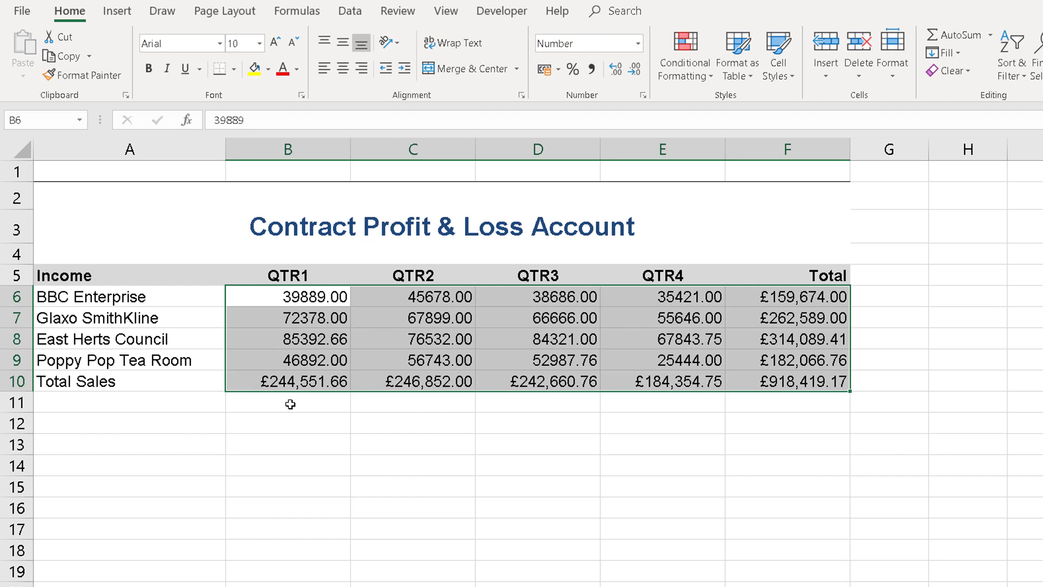
pyautogui.click(272, 407)
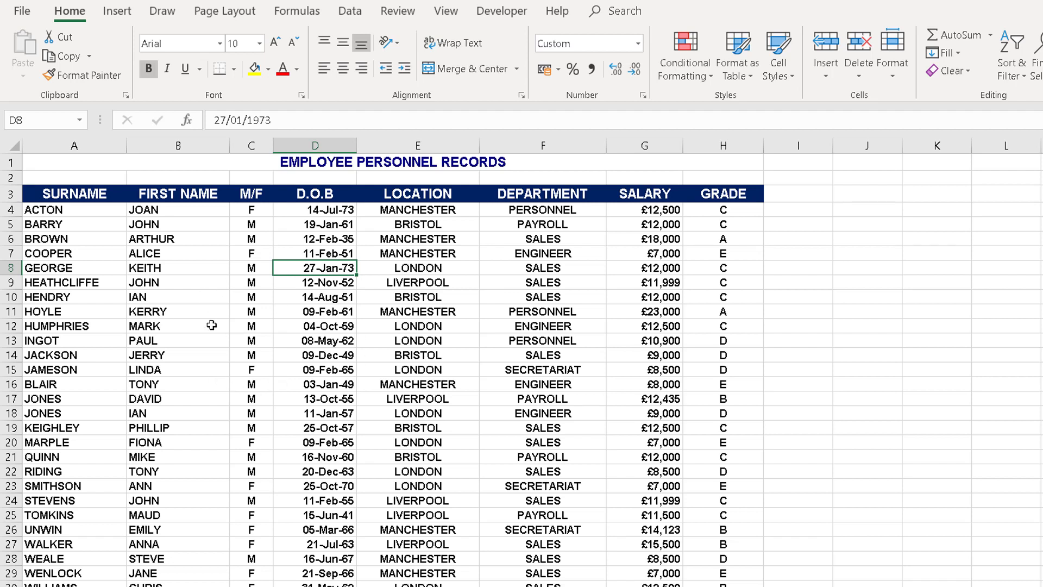
# Examine the columns and rows of the Employee Personnel Records list
pyautogui.click(342, 352)
pyautogui.click(460, 314)
pyautogui.click(200, 266)
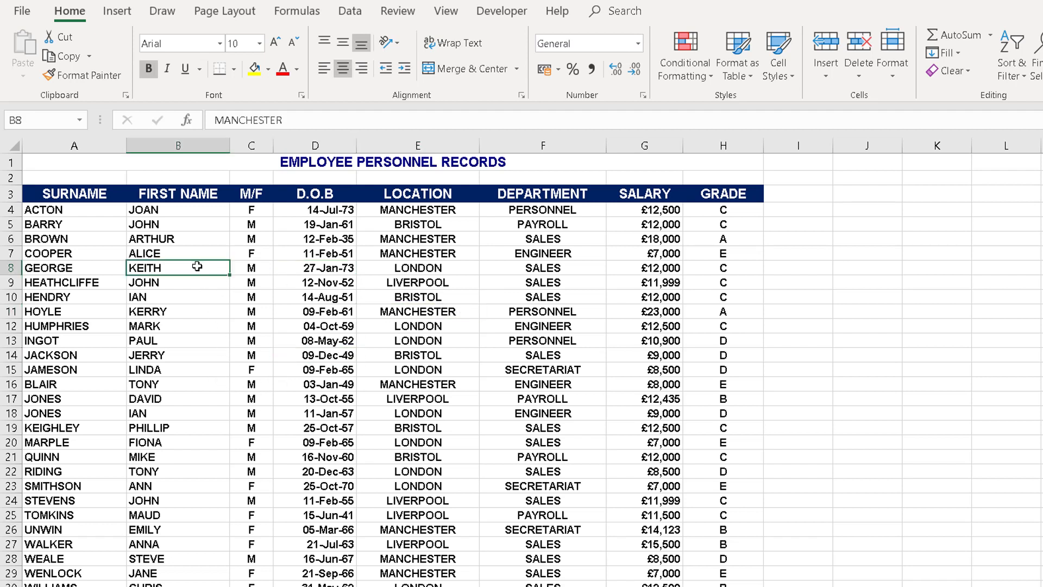
pyautogui.moveTo(76, 194); pyautogui.dragTo(610, 432)
pyautogui.click(326, 326)
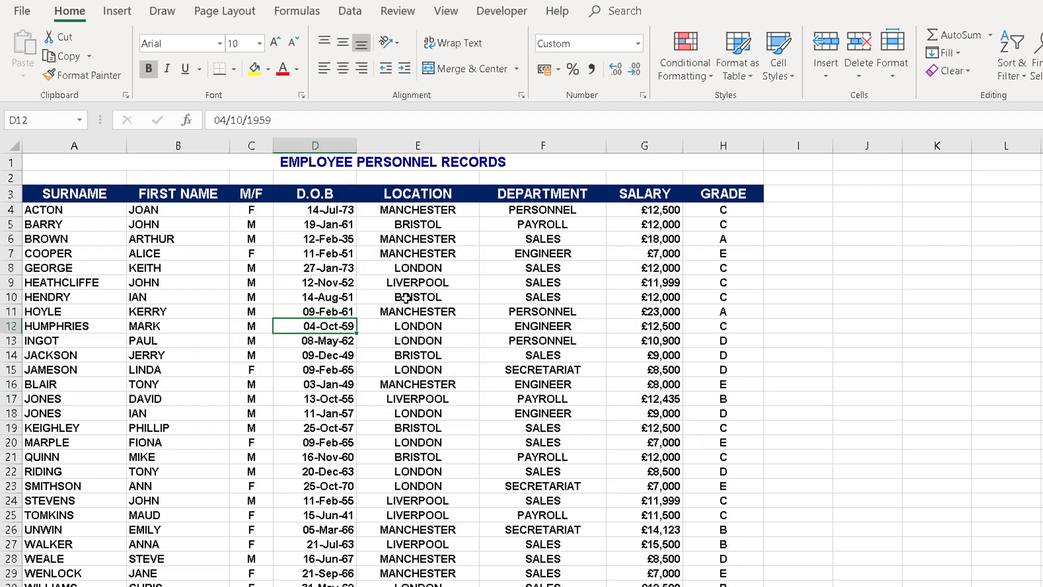
pyautogui.click(418, 297)
# Create a PivotTable on a new worksheet from the personnel list range 'Personnel Records'!$A$3:$H$60
pyautogui.click(320, 296)
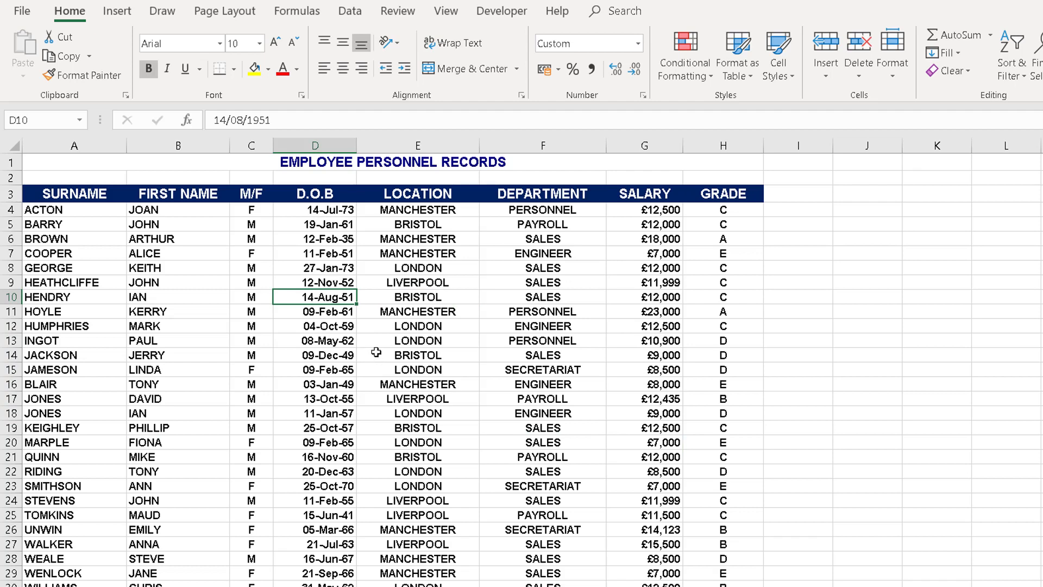
pyautogui.click(118, 11)
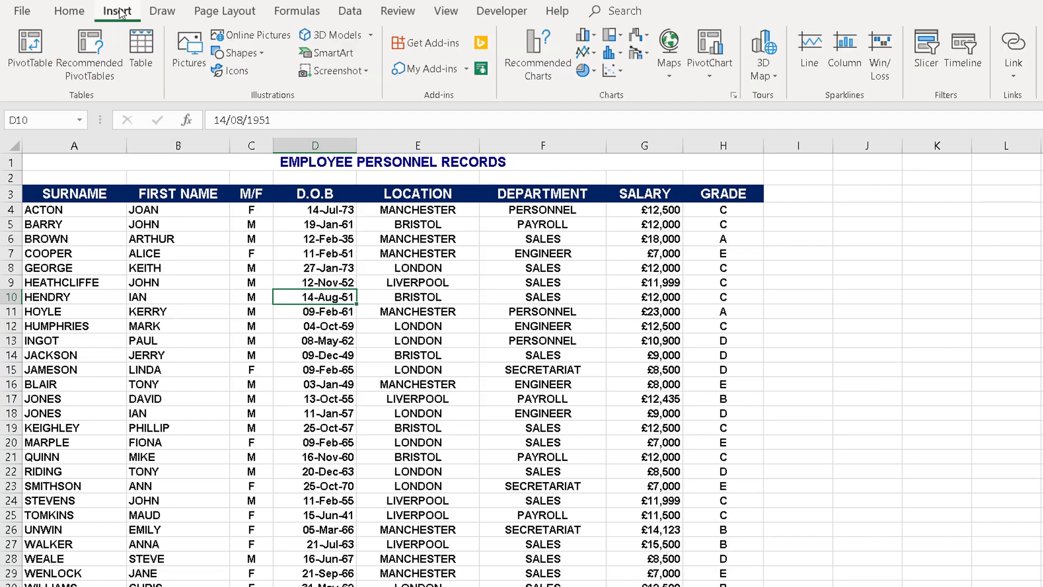
pyautogui.click(30, 48)
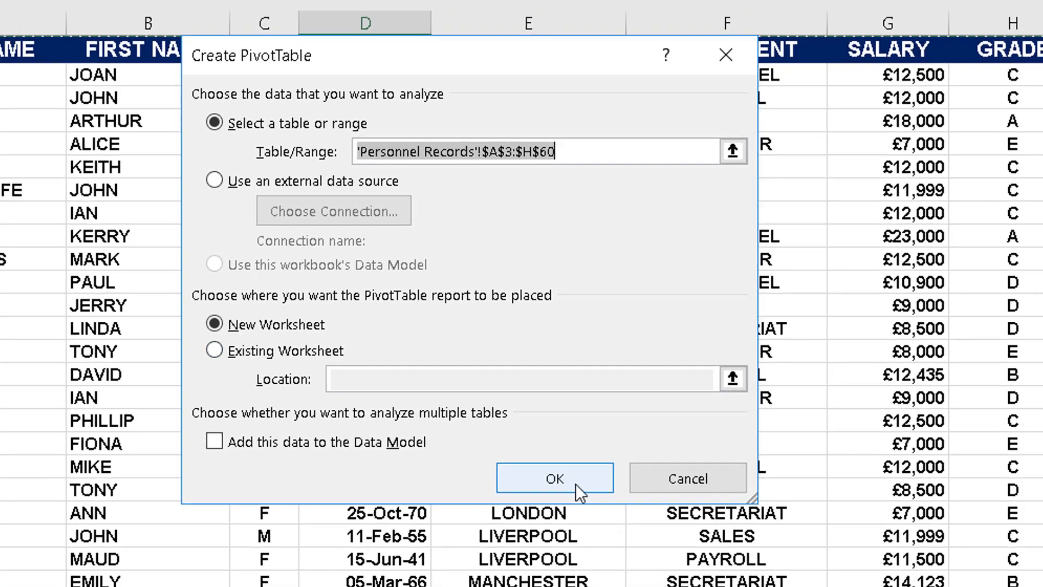
pyautogui.click(592, 493)
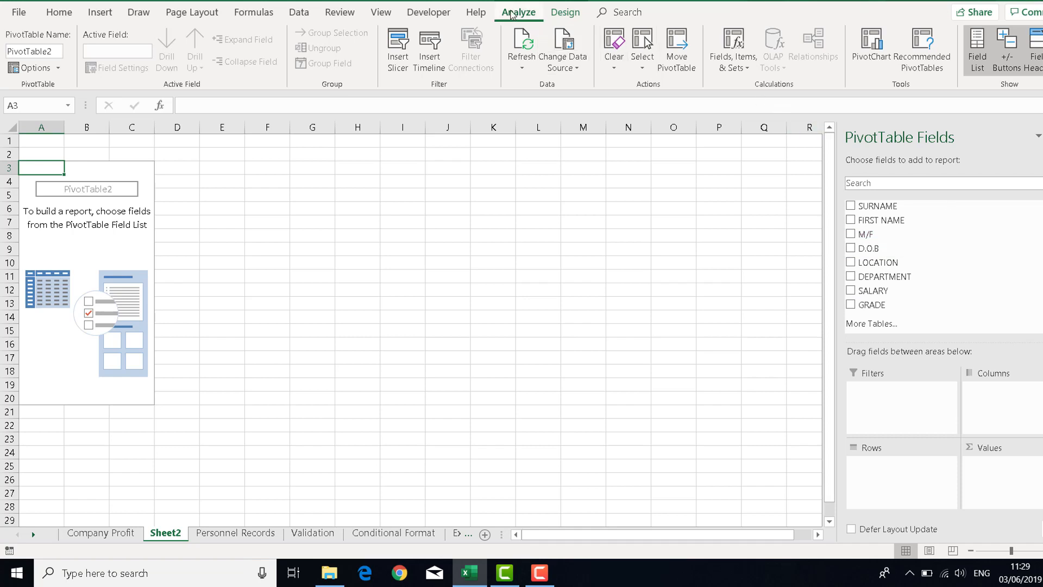
pyautogui.click(566, 13)
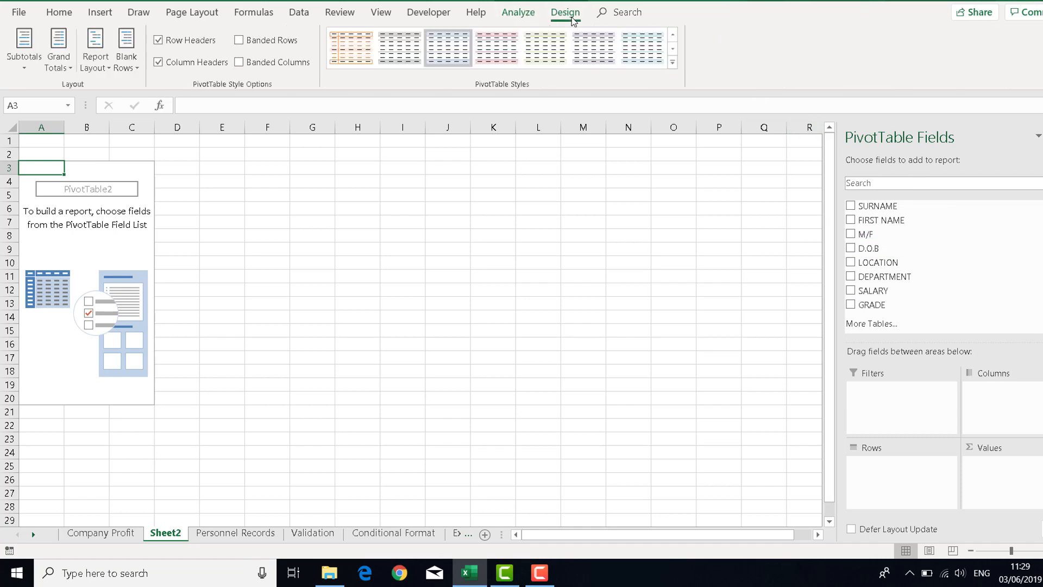
pyautogui.click(517, 12)
pyautogui.click(562, 19)
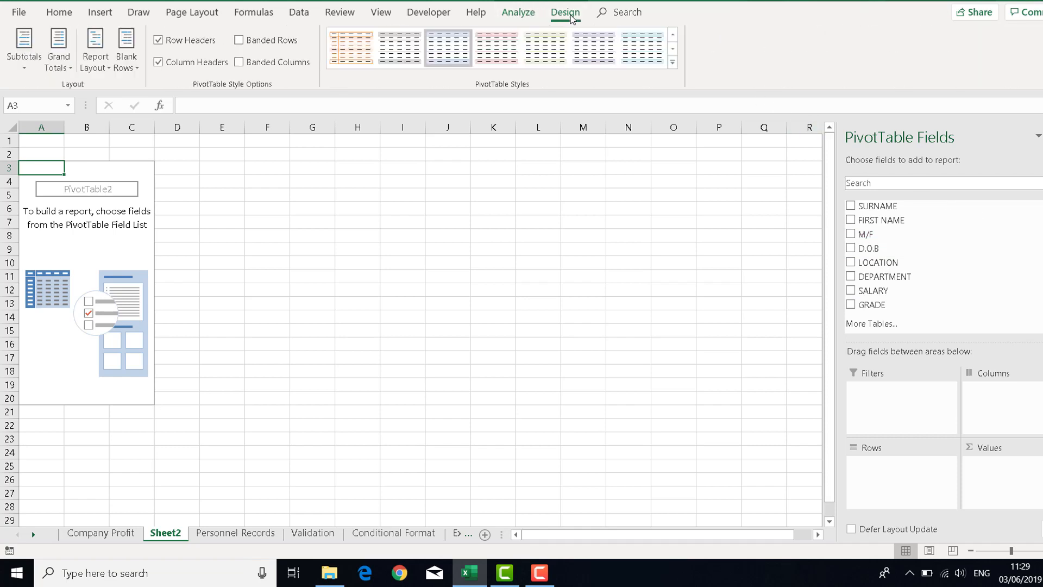
pyautogui.click(530, 21)
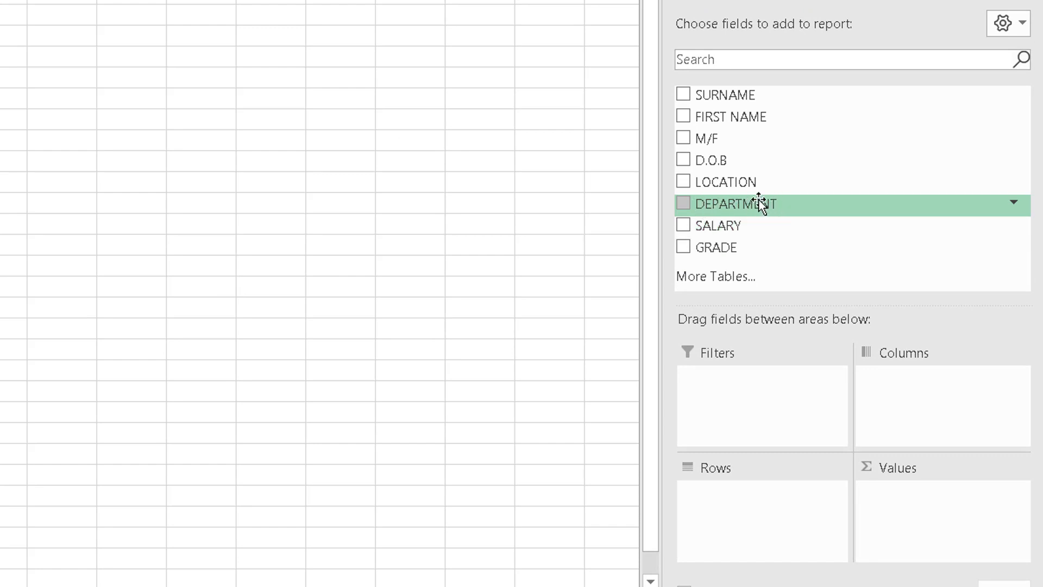
# Place DEPARTMENT in the PivotTable's rows and SALARY in its values to sum salaries by department
pyautogui.moveTo(742, 200); pyautogui.dragTo(748, 520)
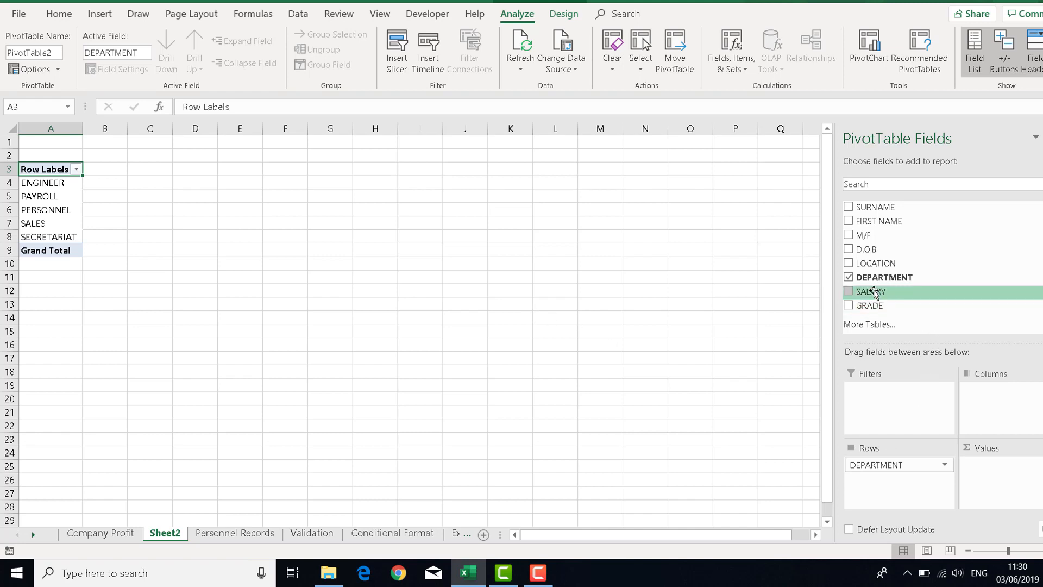
pyautogui.moveTo(874, 292); pyautogui.dragTo(1014, 491)
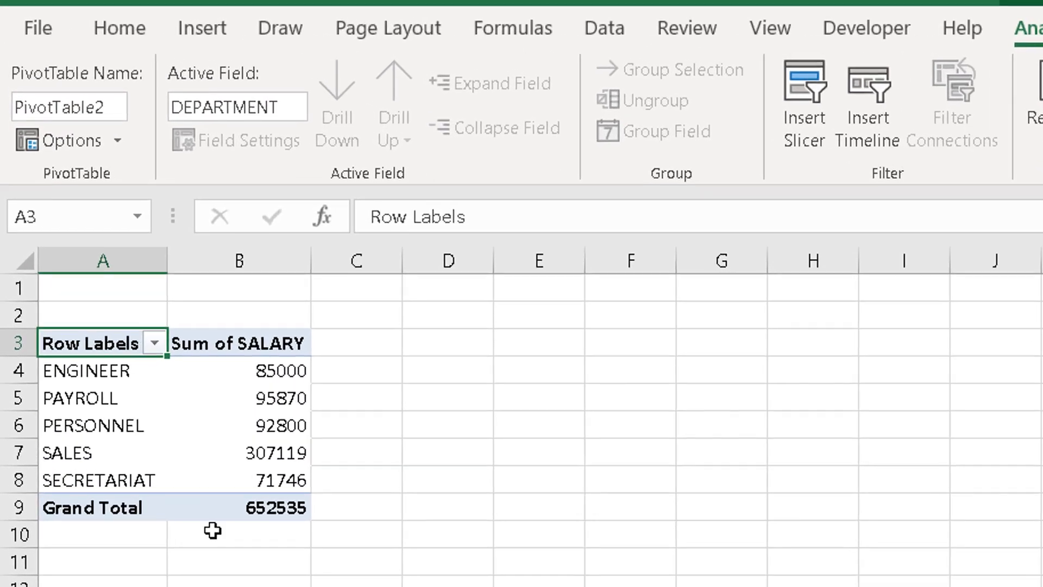
# Check the source list on the Personnel Records sheet, and refresh the salary PivotTable
pyautogui.hotkey('ctrl', 'pagedown')
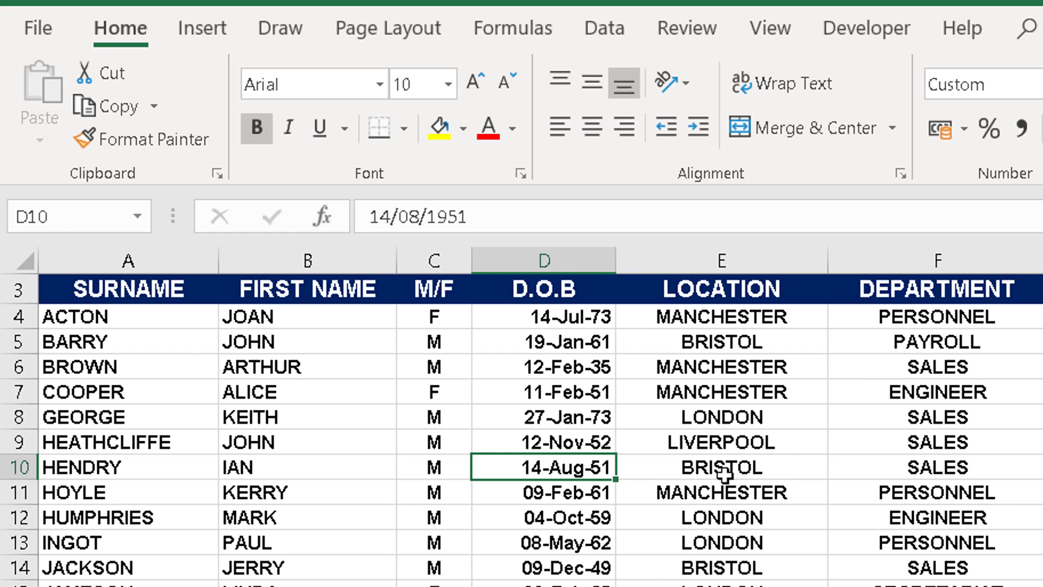
pyautogui.hotkey('ctrl', 'pageup')
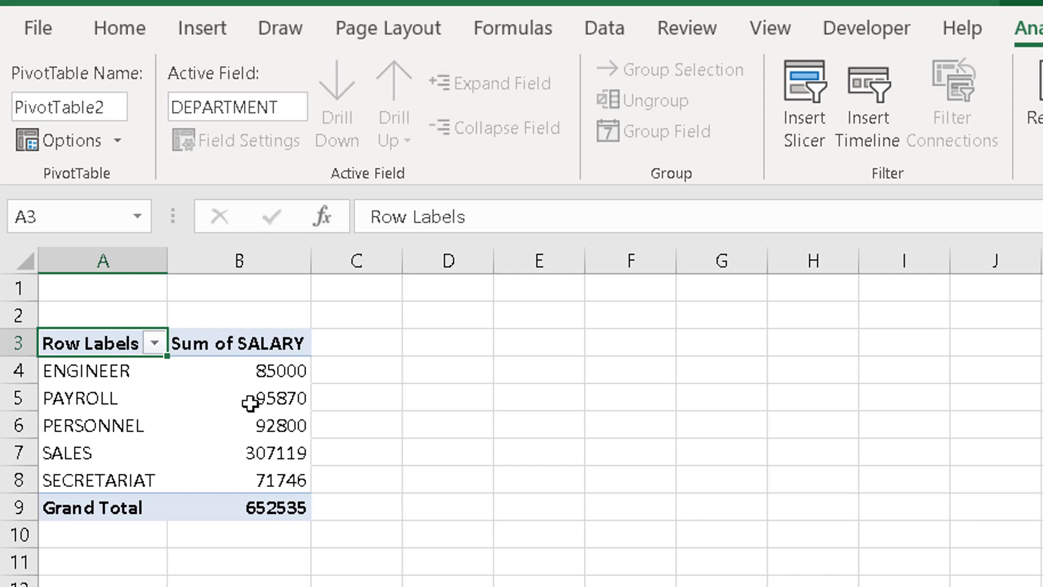
pyautogui.moveTo(266, 395)
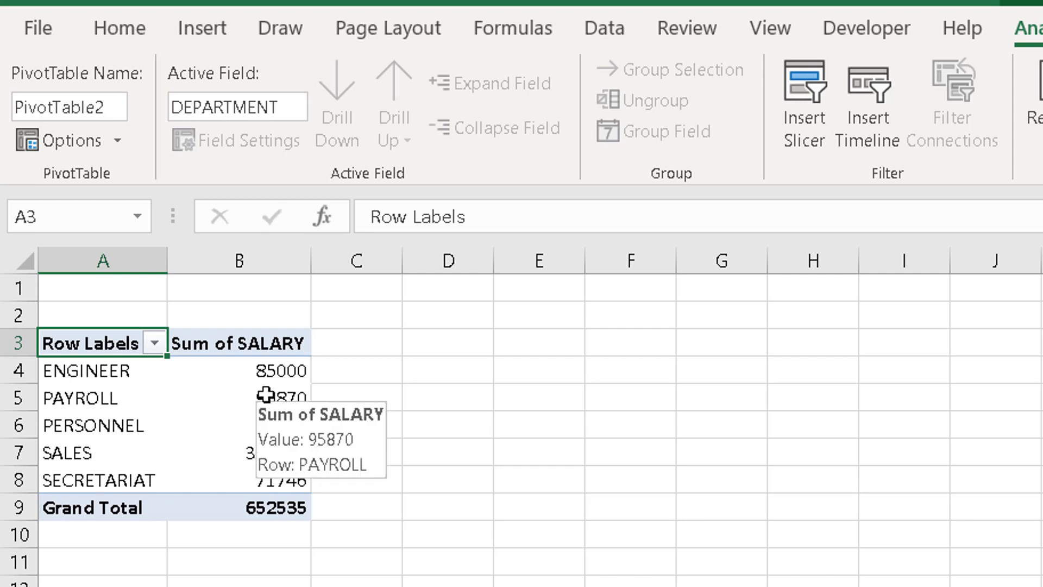
pyautogui.rightClick(265, 395)
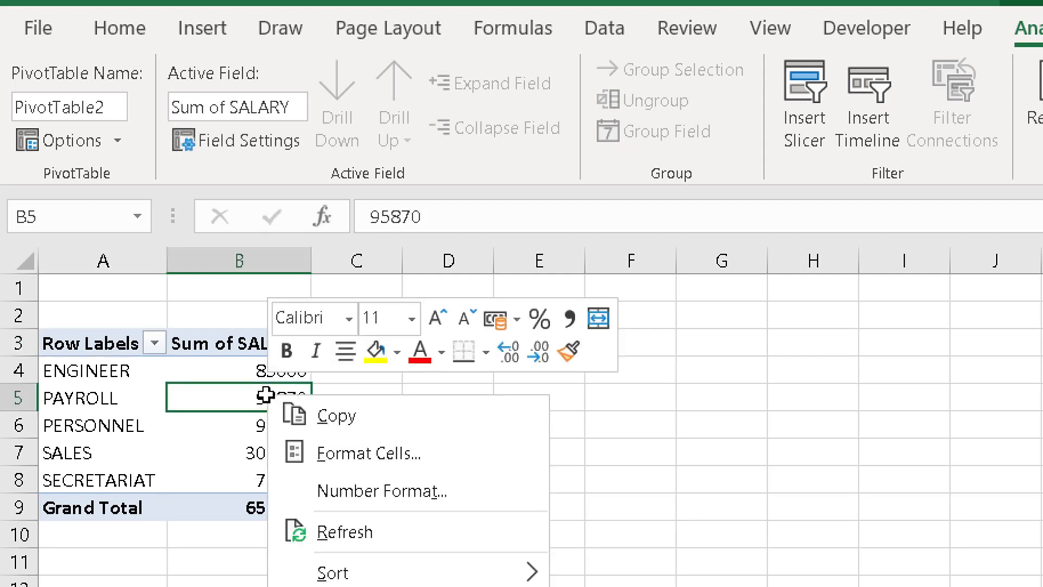
pyautogui.click(377, 528)
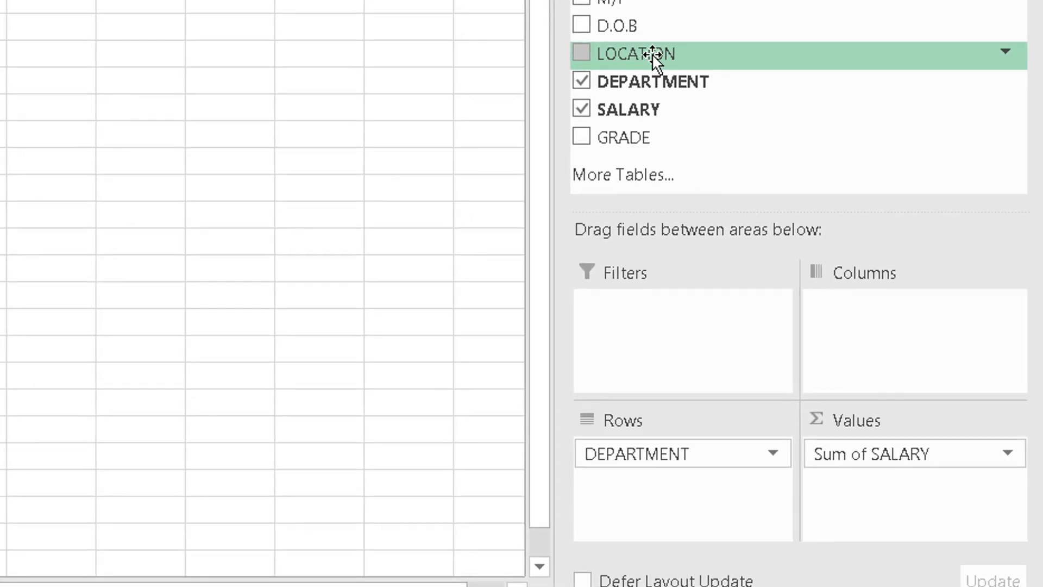
# Rearrange the salary PivotTable so that LOCATION forms the rows and DEPARTMENT forms the columns
pyautogui.moveTo(652, 53); pyautogui.dragTo(906, 351)
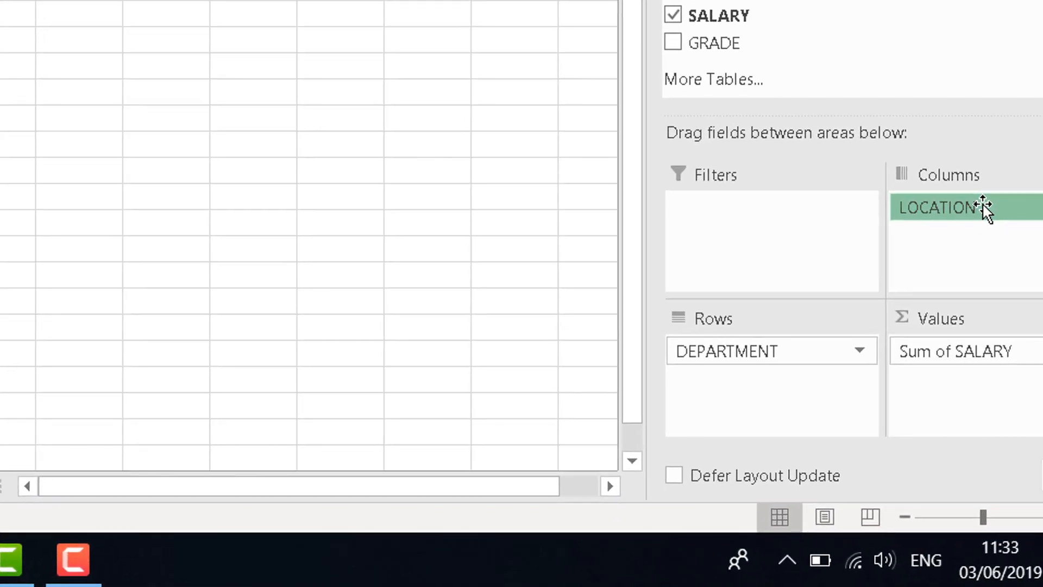
pyautogui.moveTo(984, 209); pyautogui.dragTo(768, 350)
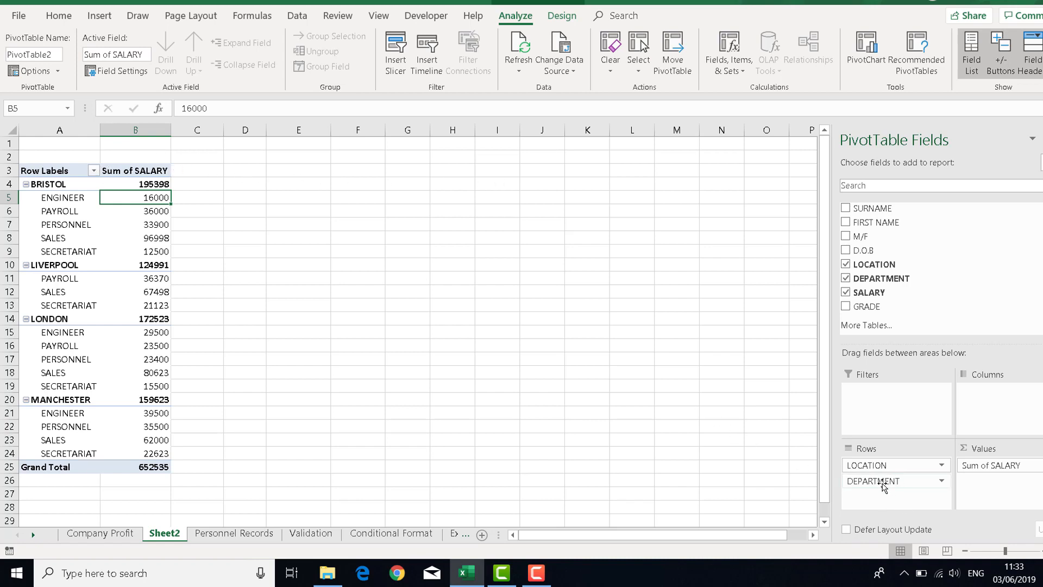
pyautogui.moveTo(883, 485); pyautogui.dragTo(1009, 417)
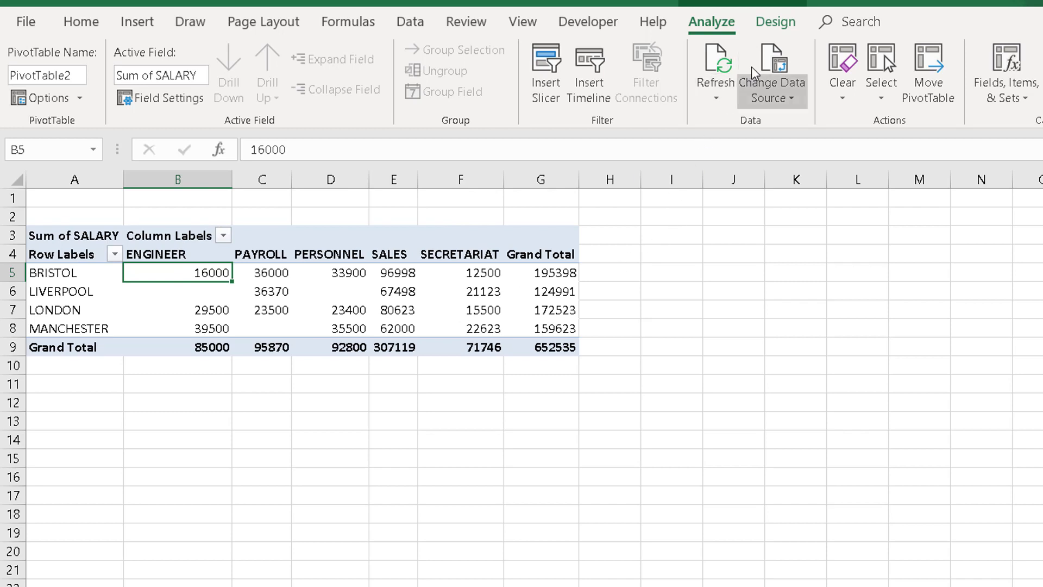
# Apply the red PivotTable style from the first row of the Medium group to the salary PivotTable
pyautogui.click(774, 23)
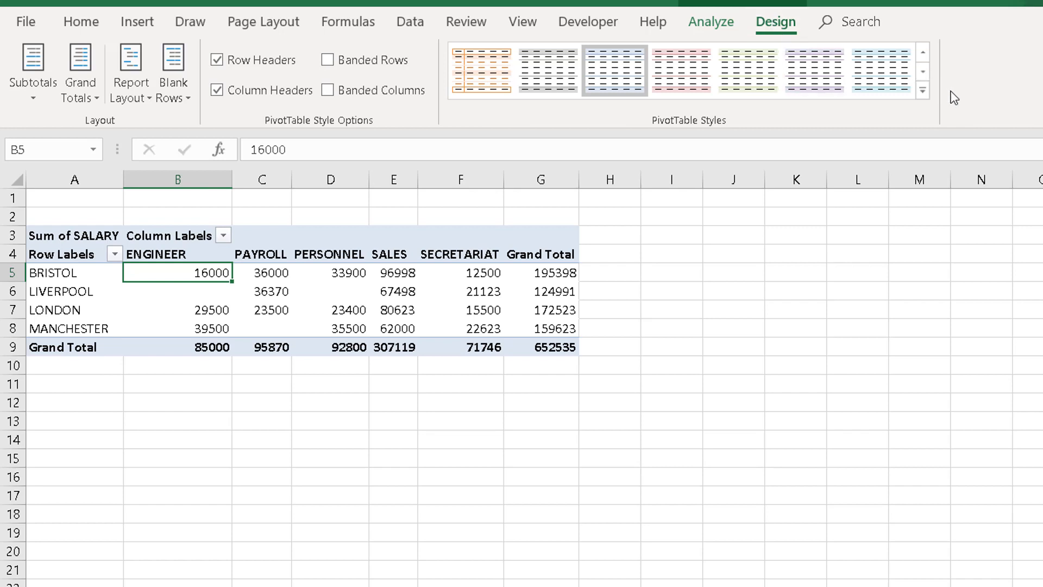
pyautogui.click(925, 95)
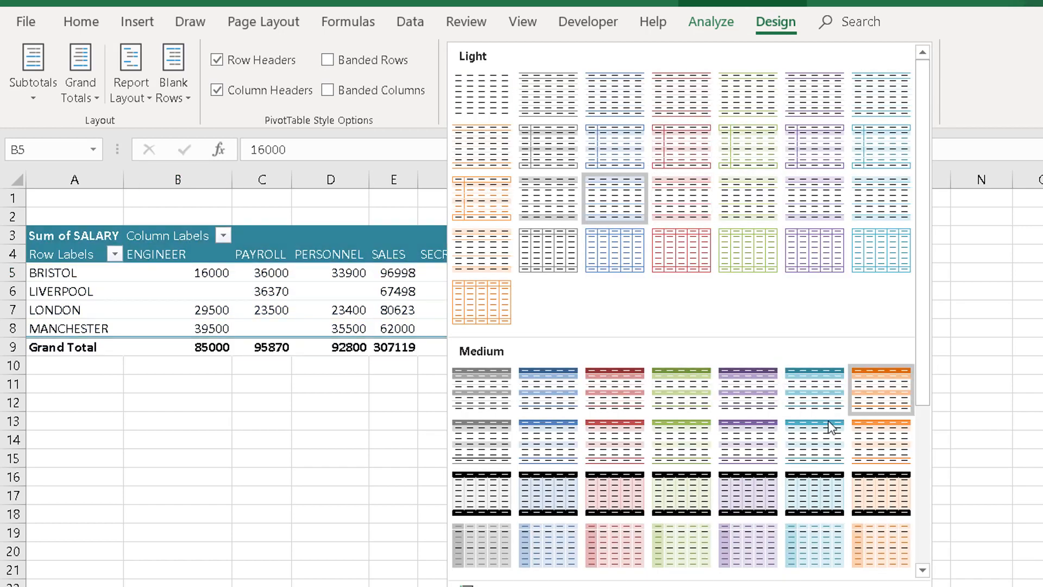
pyautogui.click(627, 402)
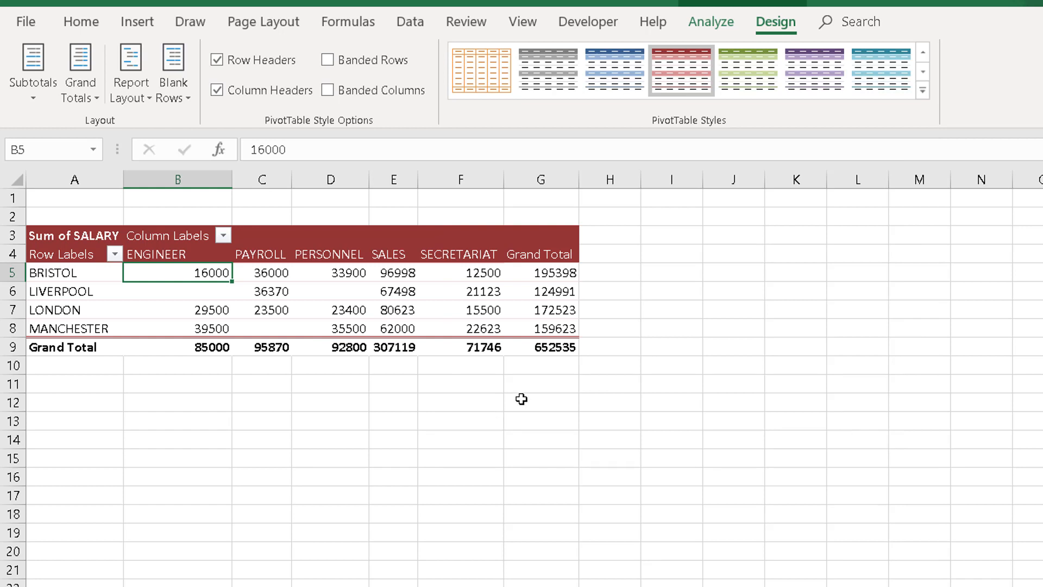
# Create another PivotTable on its own new worksheet from the Personnel Records range $A$3:$H$60
pyautogui.hotkey('ctrl', 'pagedown')
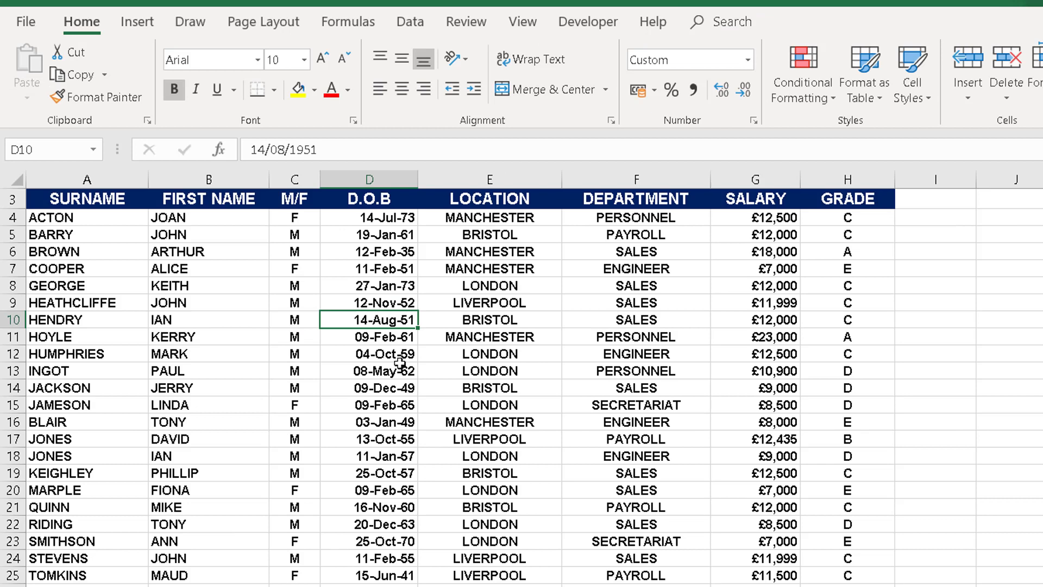
pyautogui.scroll(1, 404, 358)
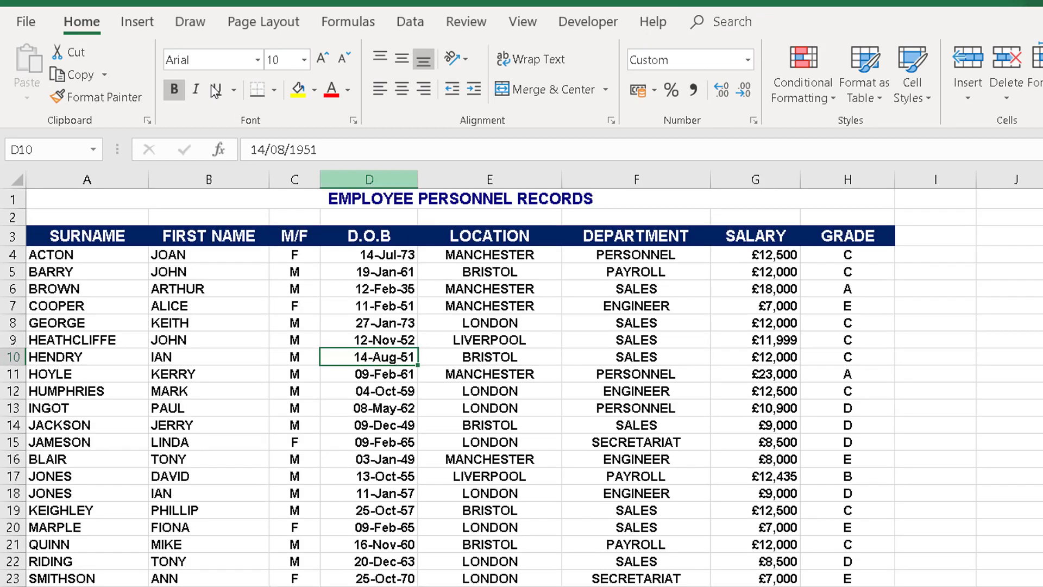
pyautogui.click(145, 24)
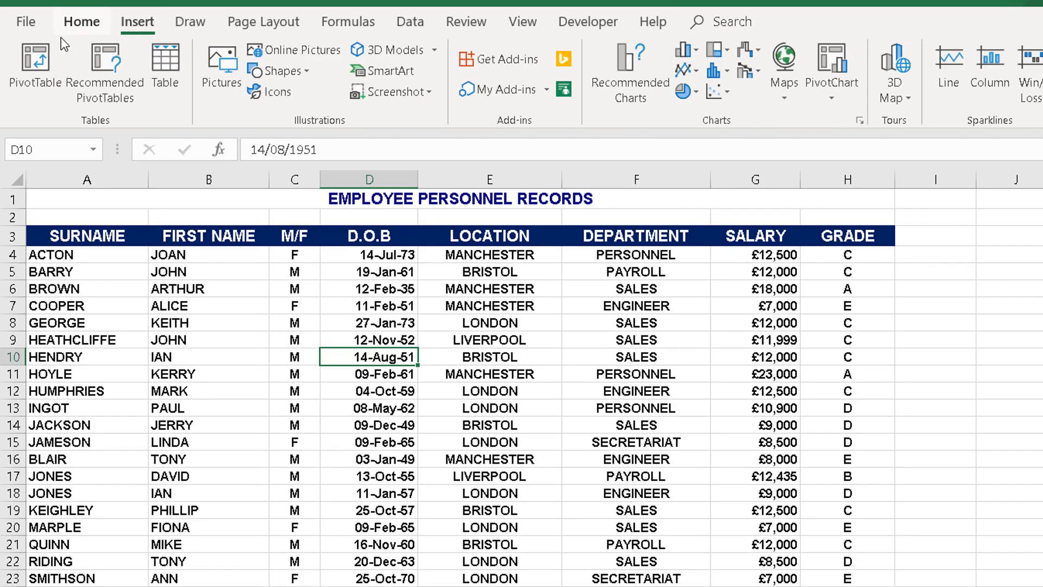
pyautogui.click(29, 60)
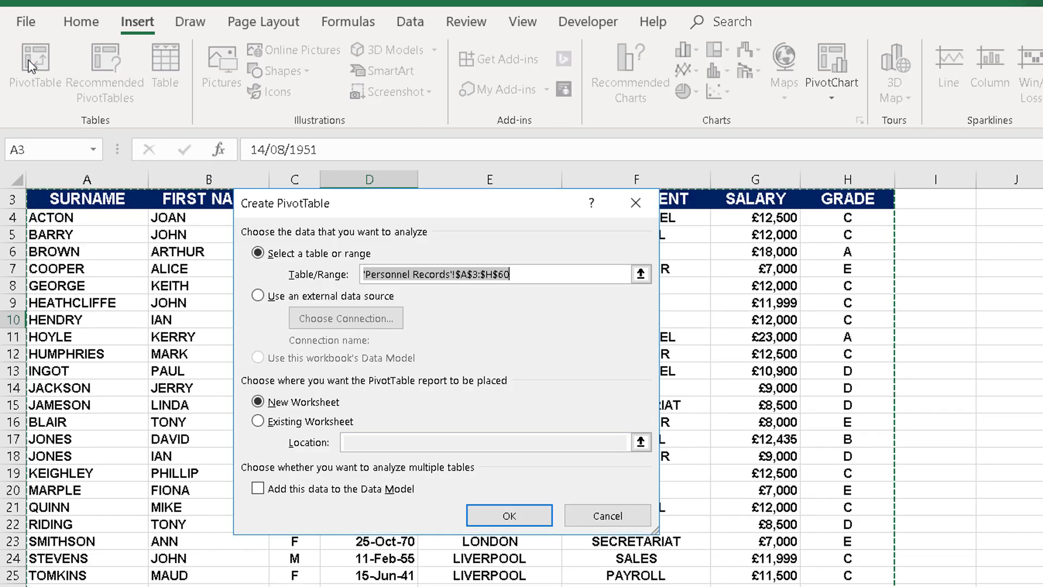
pyautogui.click(508, 516)
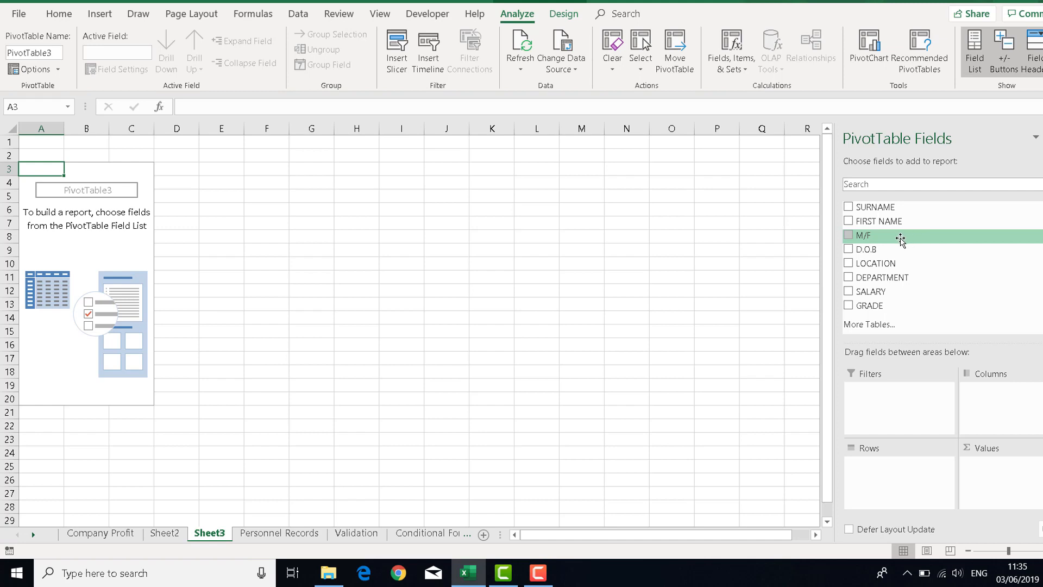
# Count M/F in the new PivotTable's values, with DEPARTMENT as rows and M/F as columns, and widen column C
pyautogui.moveTo(900, 239); pyautogui.dragTo(1005, 486)
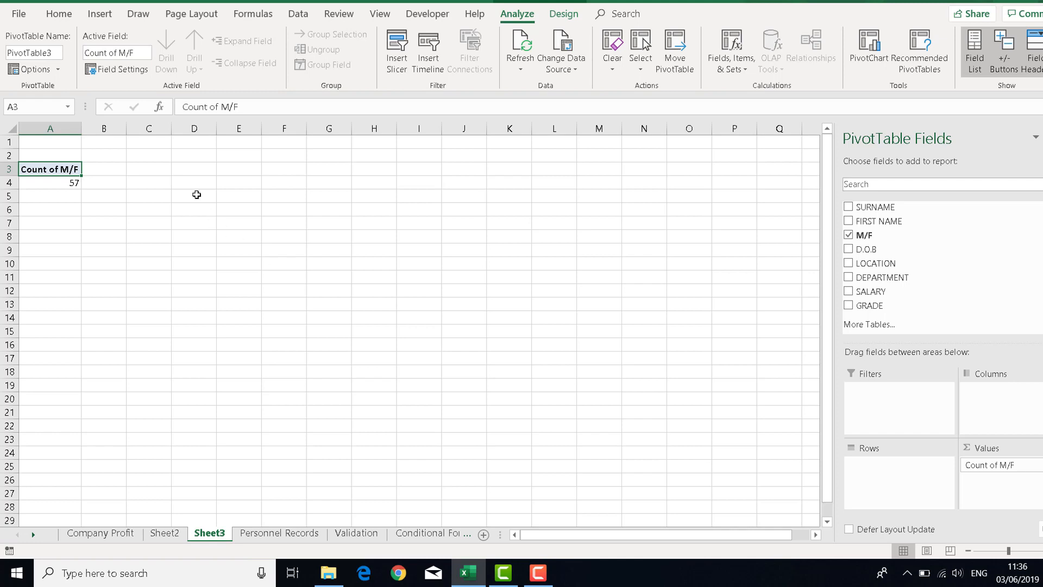
pyautogui.moveTo(876, 277); pyautogui.dragTo(883, 487)
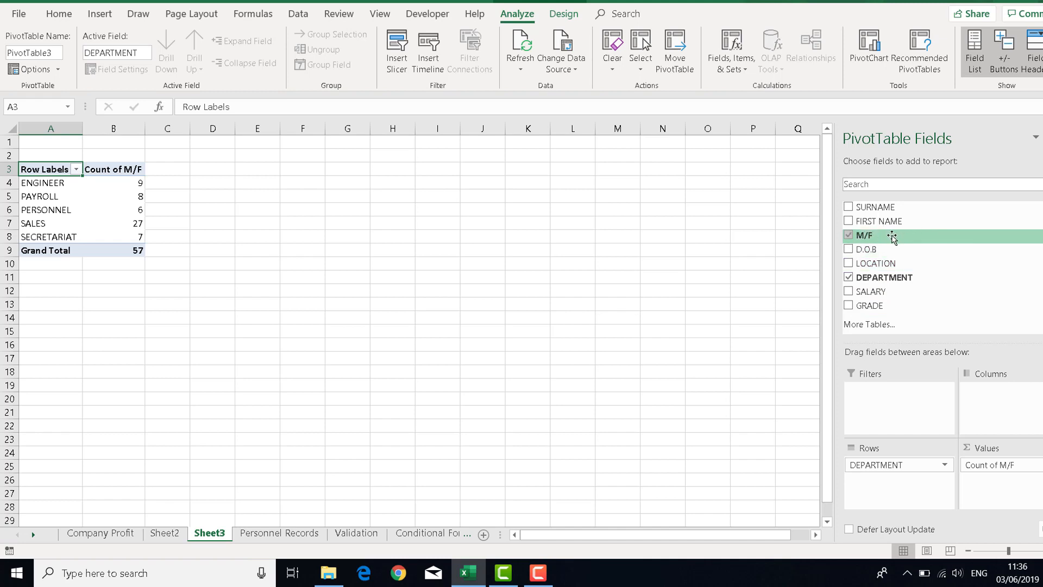
pyautogui.moveTo(892, 237); pyautogui.dragTo(1008, 402)
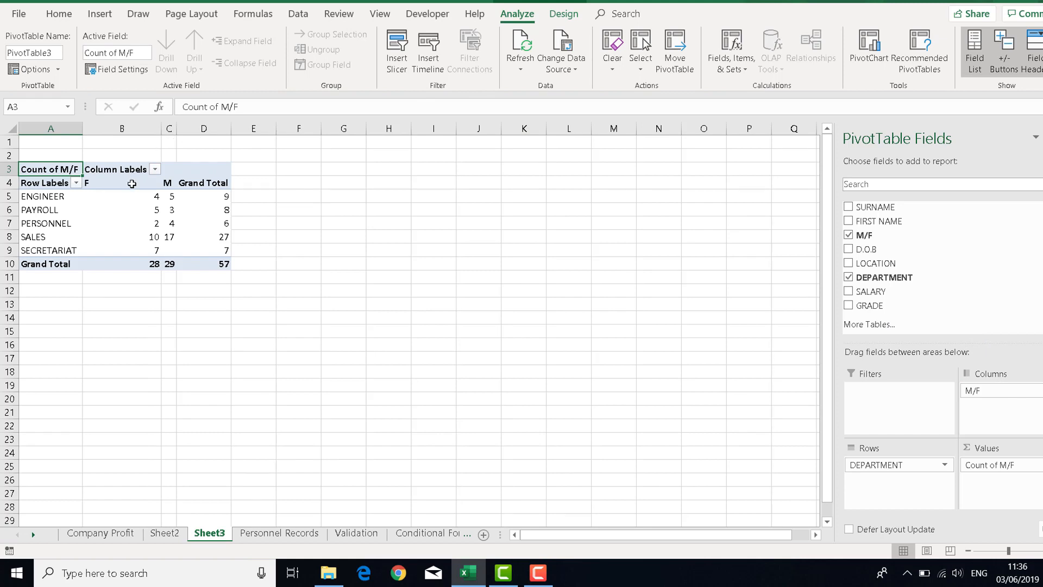
pyautogui.moveTo(176, 130); pyautogui.dragTo(219, 130)
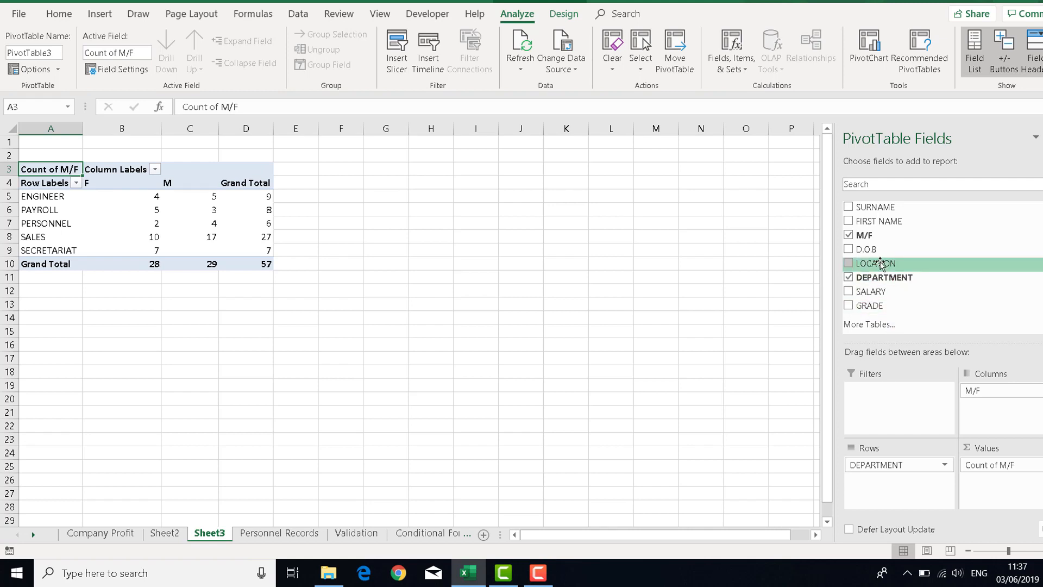
# Add LOCATION as a report filter to the M/F count PivotTable and filter it to LONDON
pyautogui.moveTo(880, 265); pyautogui.dragTo(892, 414)
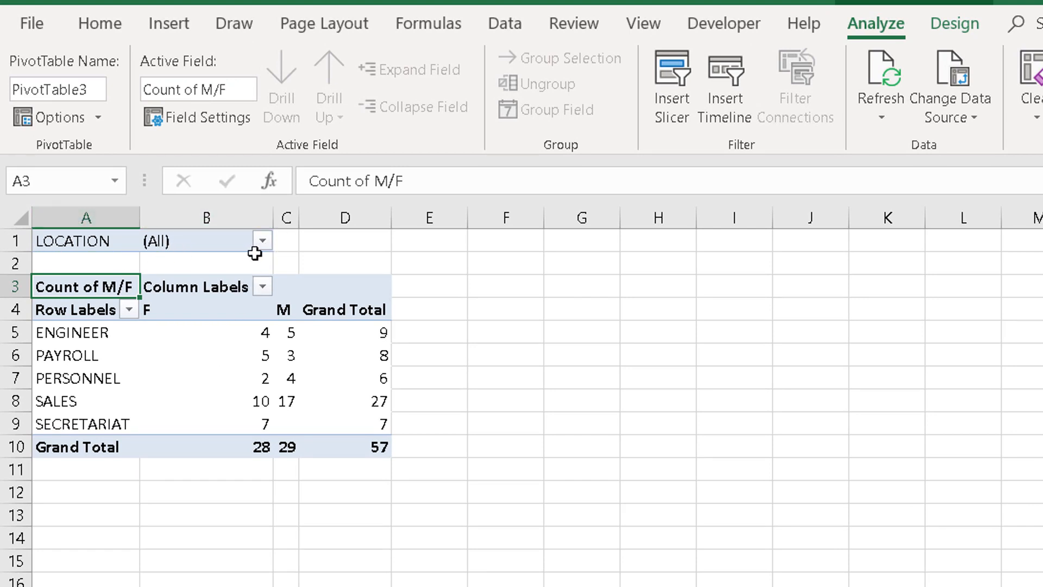
pyautogui.click(262, 242)
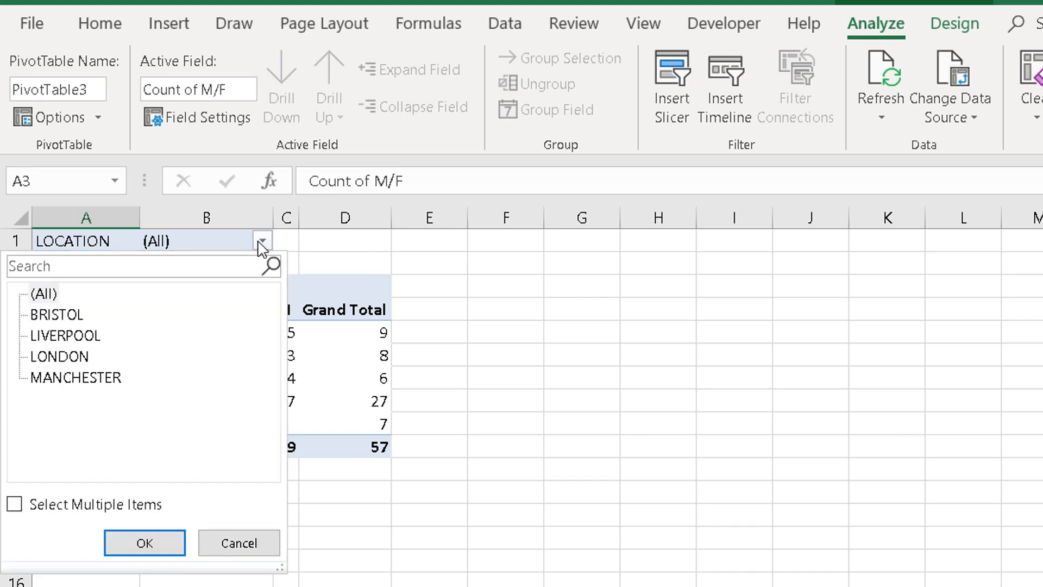
pyautogui.click(66, 356)
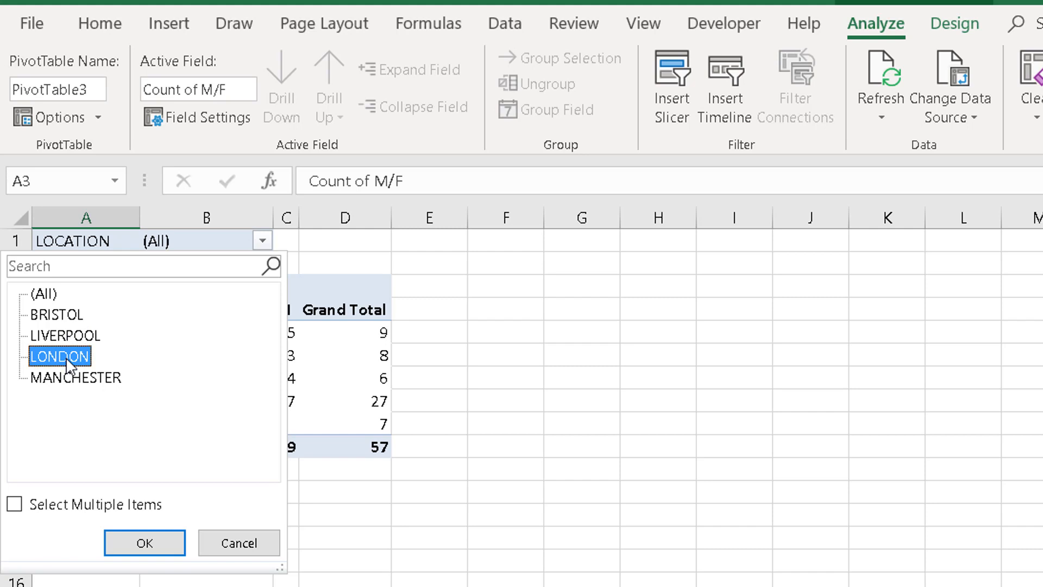
pyautogui.click(144, 543)
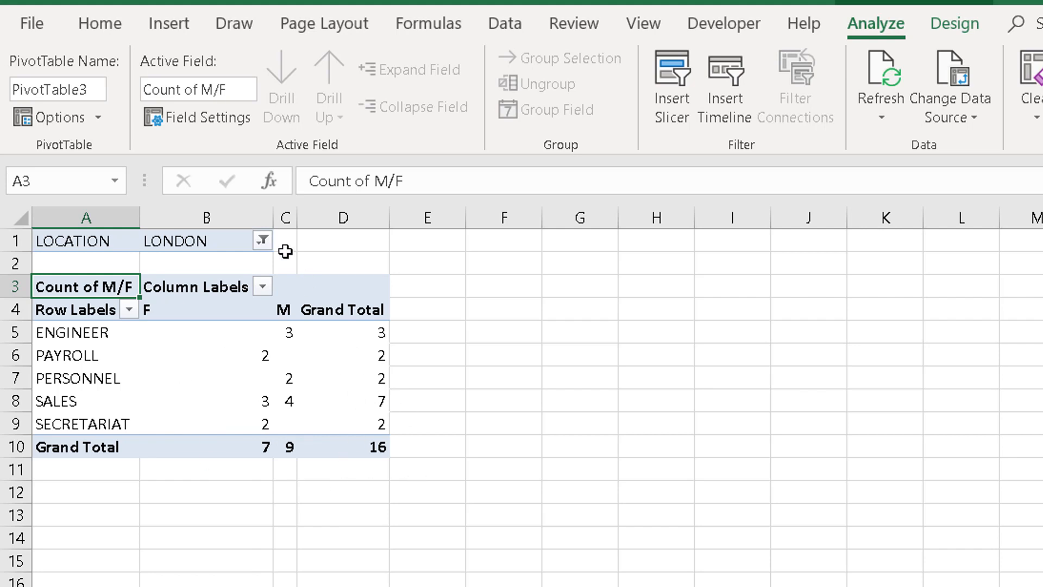
# Reset the LOCATION report filter of the M/F count PivotTable to (All)
pyautogui.click(264, 241)
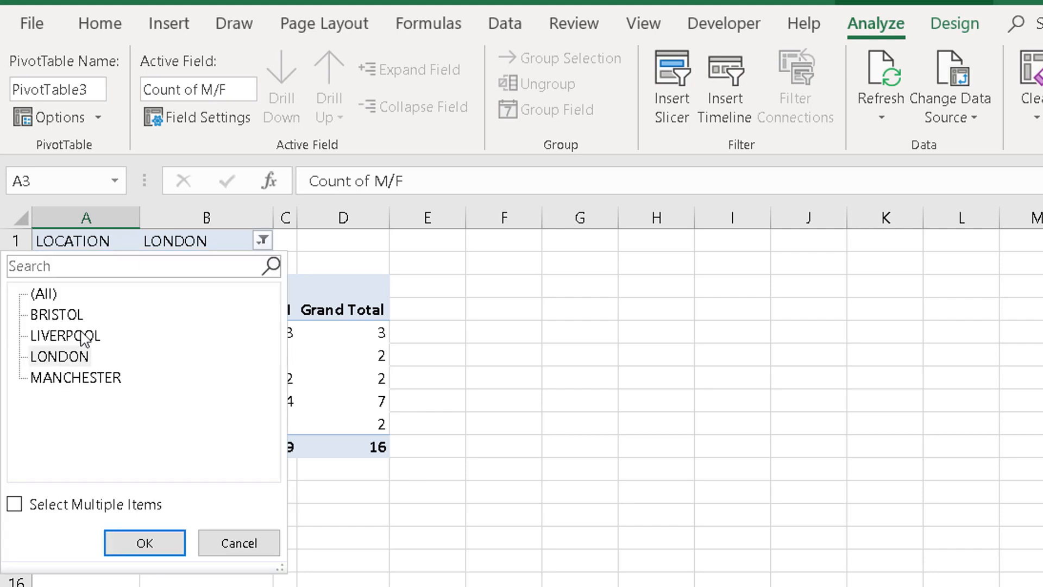
pyautogui.click(42, 297)
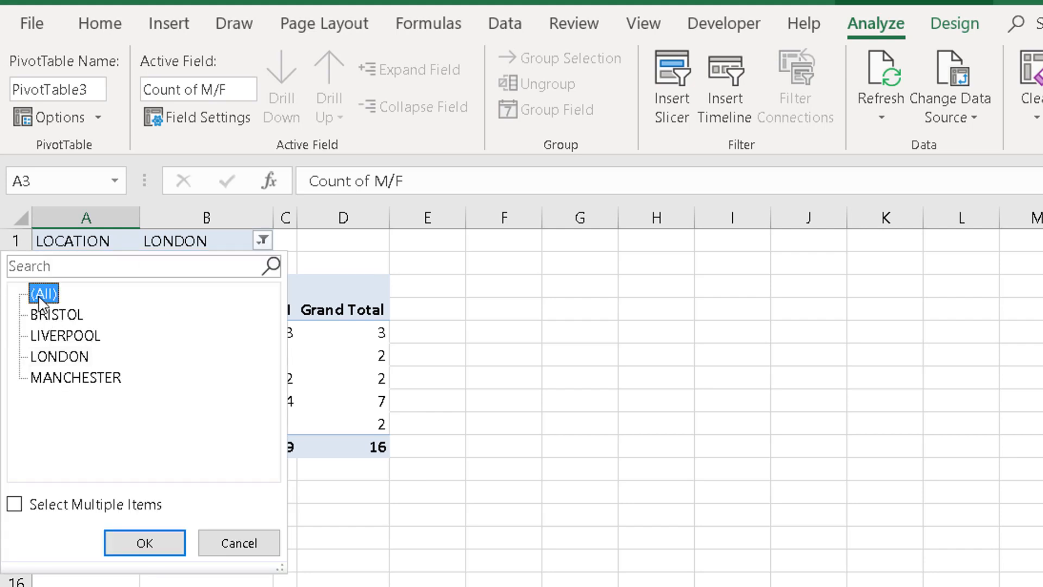
pyautogui.click(129, 548)
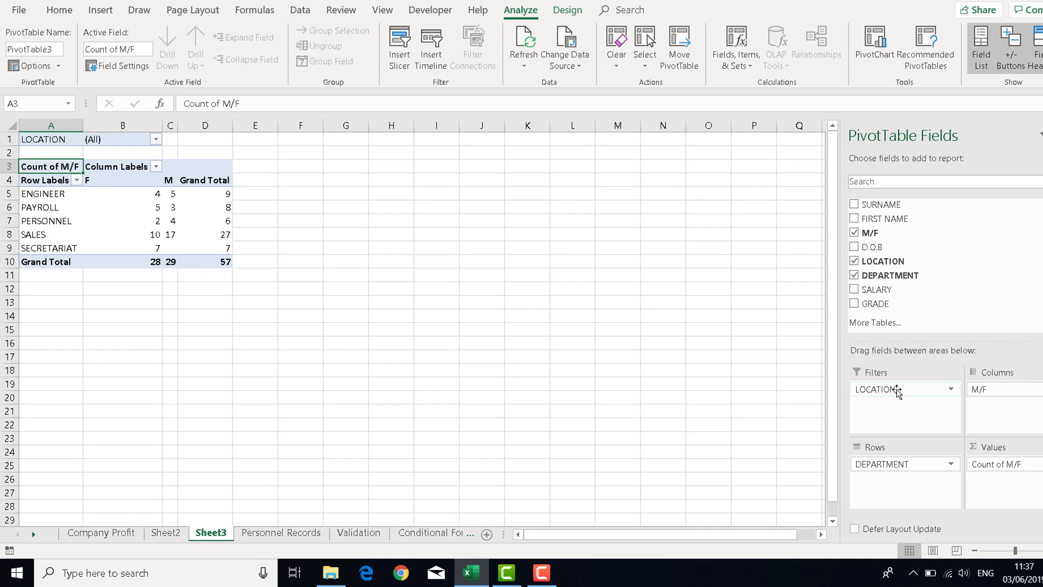
# Remove LOCATION from the filters and DEPARTMENT from the rows of the M/F count PivotTable
pyautogui.moveTo(895, 393); pyautogui.dragTo(758, 385)
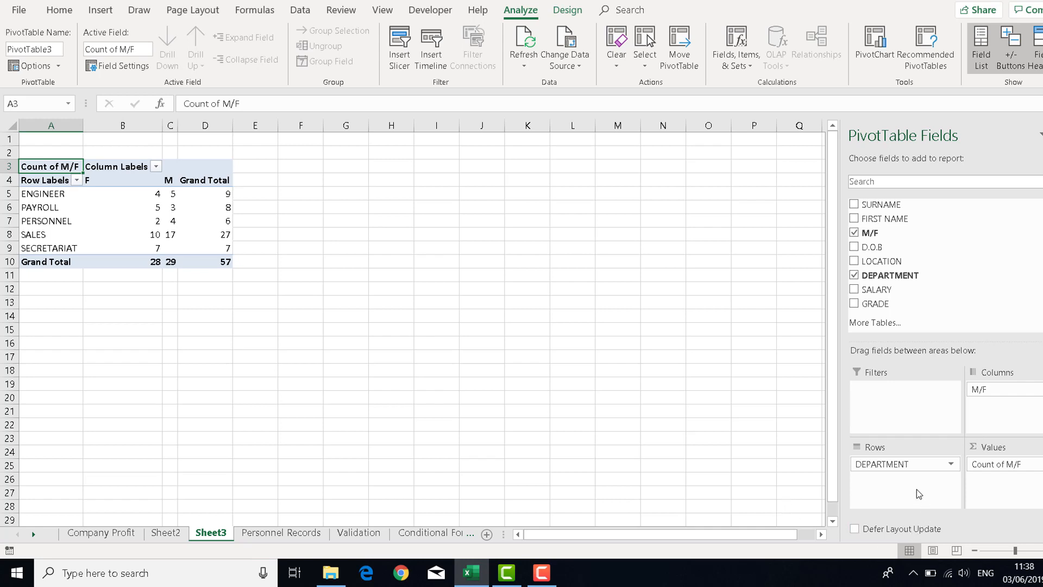
pyautogui.click(899, 463)
pyautogui.moveTo(899, 465); pyautogui.dragTo(760, 466)
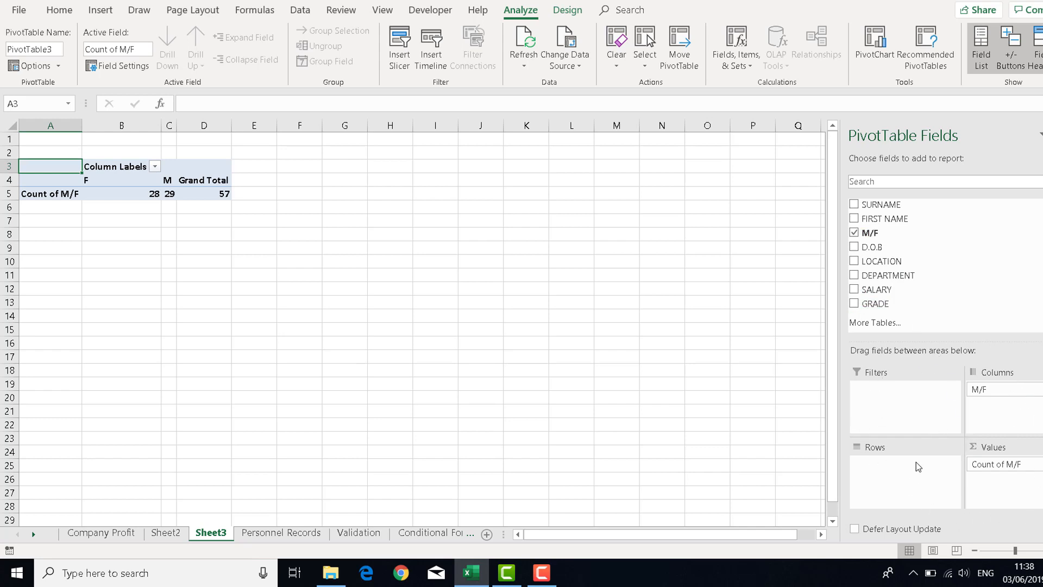
# Extract the detail records behind the LONDON SALES total in the Sheet2 salary PivotTable, and widen the D.O.B column to show full dates
pyautogui.hotkey('ctrl', 'pageup')
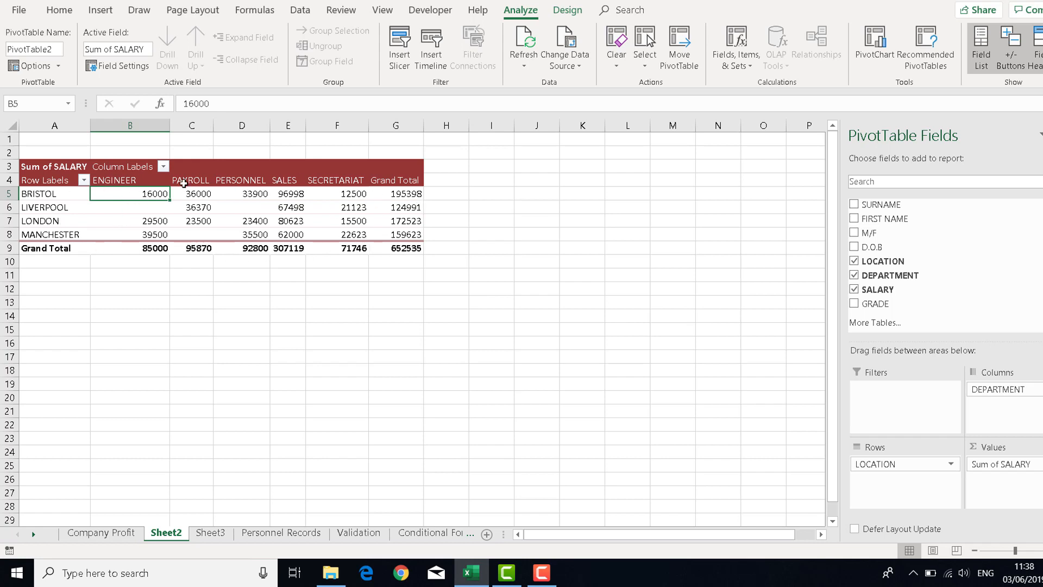
pyautogui.moveTo(359, 211)
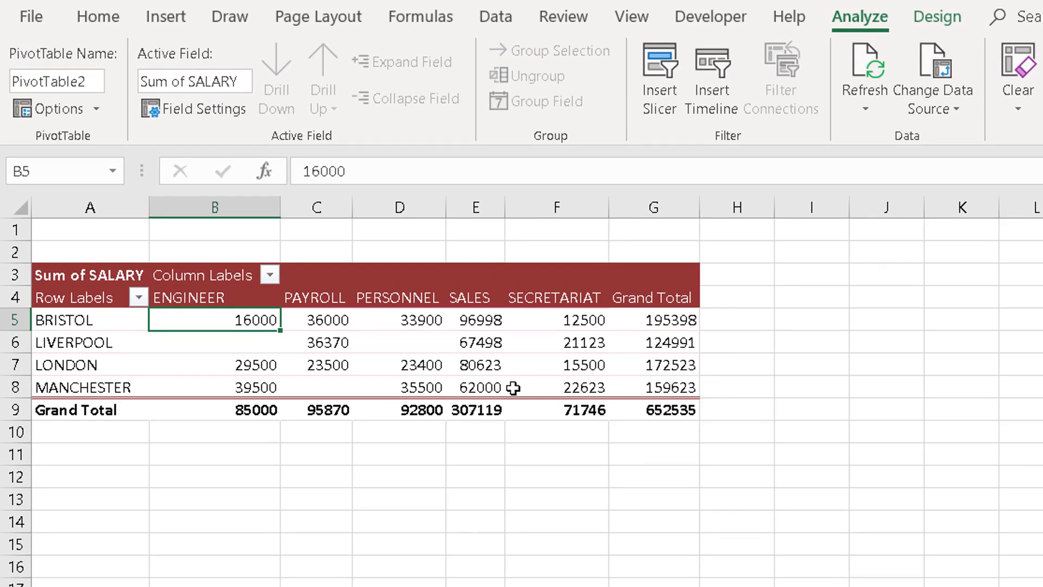
pyautogui.click(470, 366)
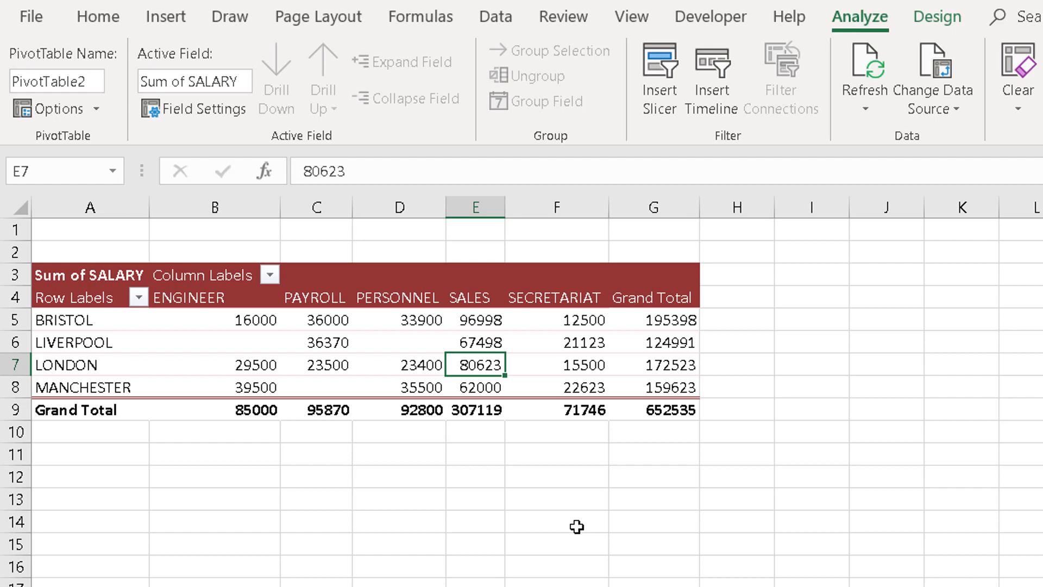
pyautogui.doubleClick(476, 363)
pyautogui.click(456, 431)
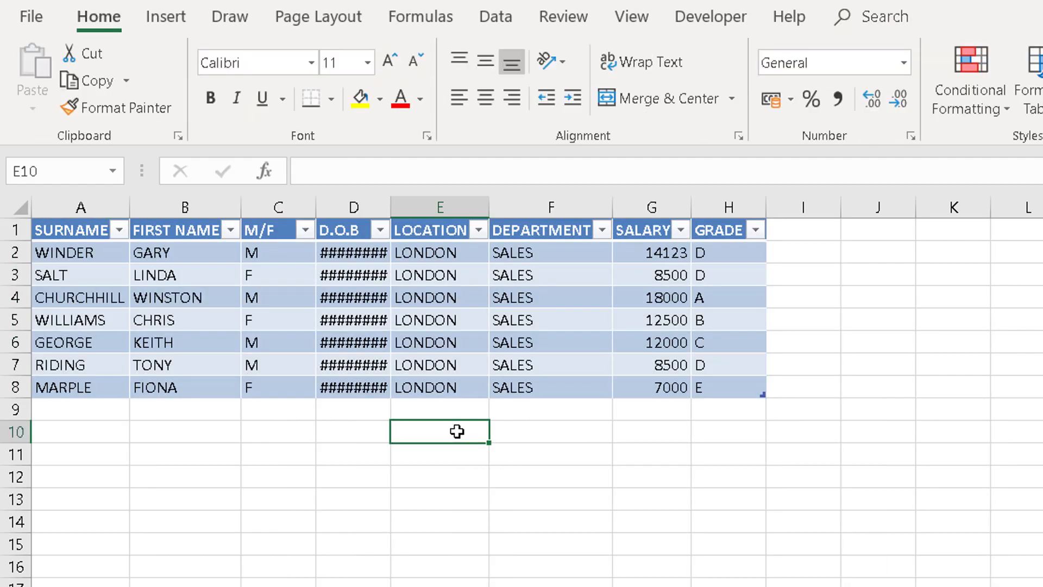
pyautogui.moveTo(391, 210); pyautogui.dragTo(423, 212)
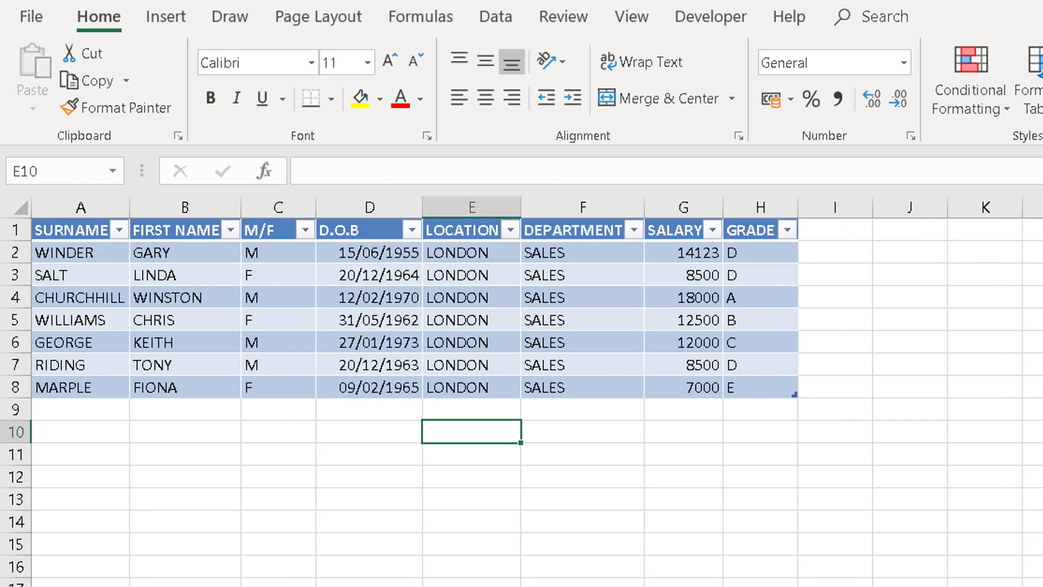